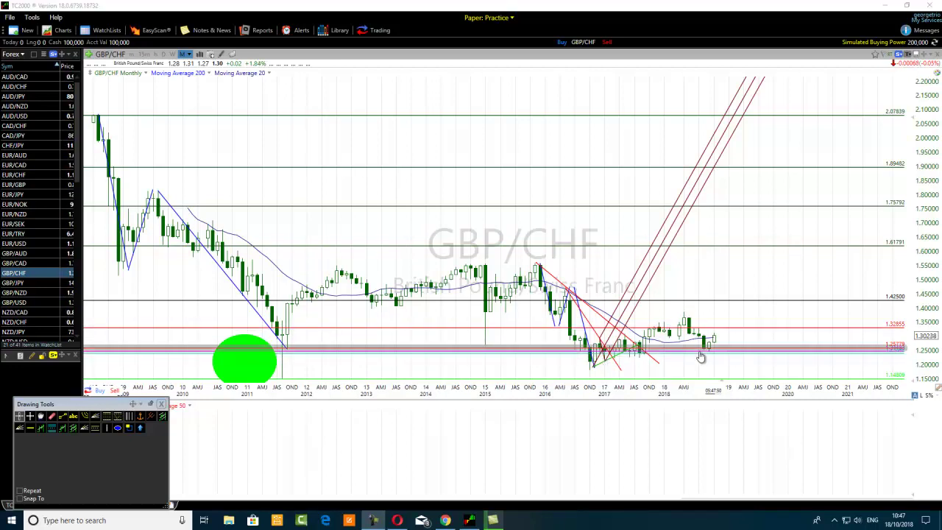
Step: Draw a small filled ellipse just above the 2018 peak on the GBP/CHF monthly chart, at about 1.40
{"action": "scroll", "coordinate": [600, 372], "scroll_direction": "up", "scroll_amount": 3}
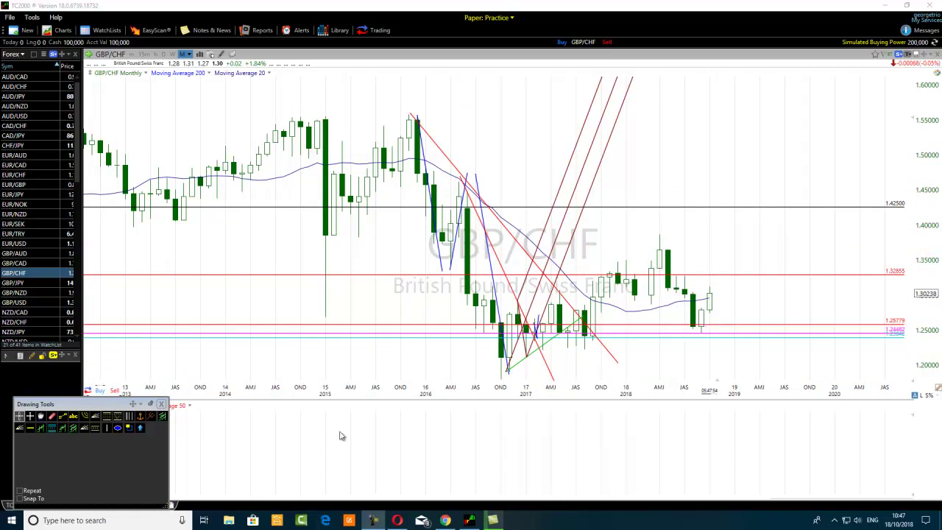
{"action": "left_click", "coordinate": [118, 429]}
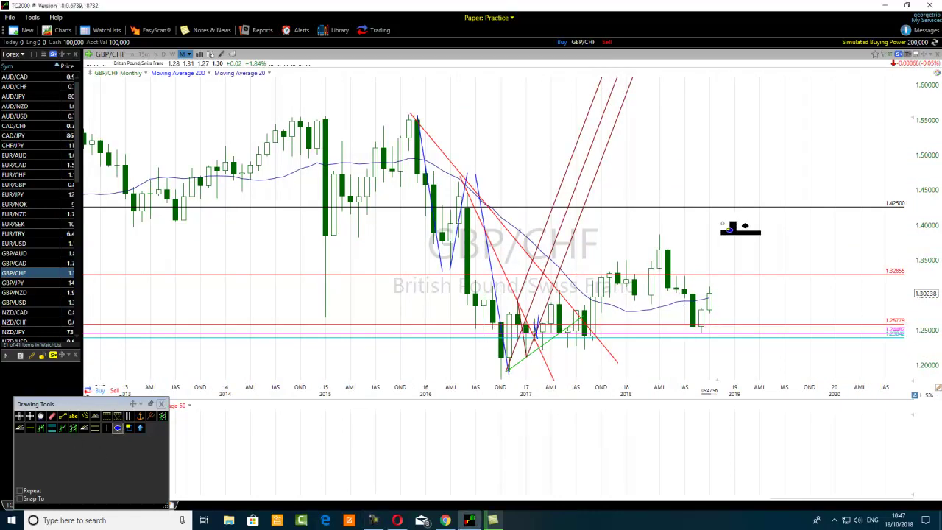
{"action": "left_click_drag", "start_coordinate": [688, 219], "coordinate": [656, 238]}
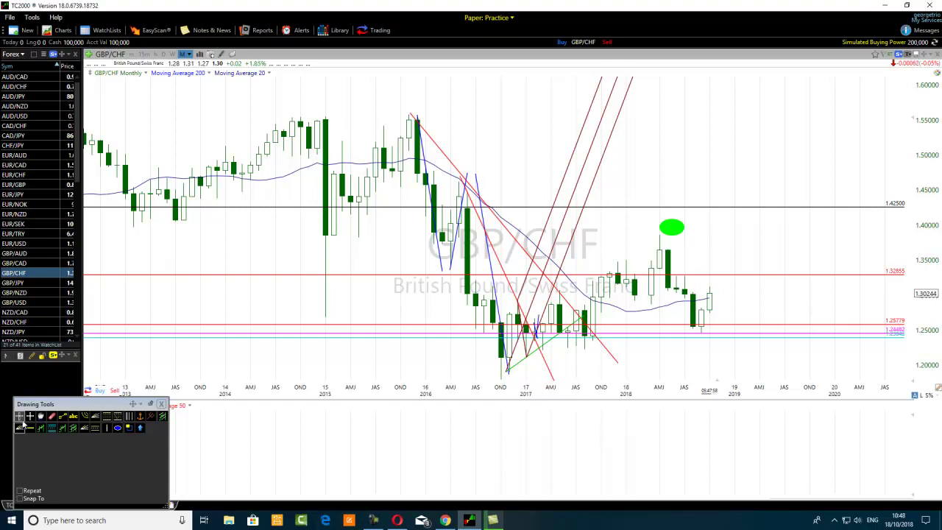
Step: Draw a nearly horizontal trend line at about 1.36, running from mid-2016 past the 2018 high into 2020
{"action": "left_click", "coordinate": [63, 416]}
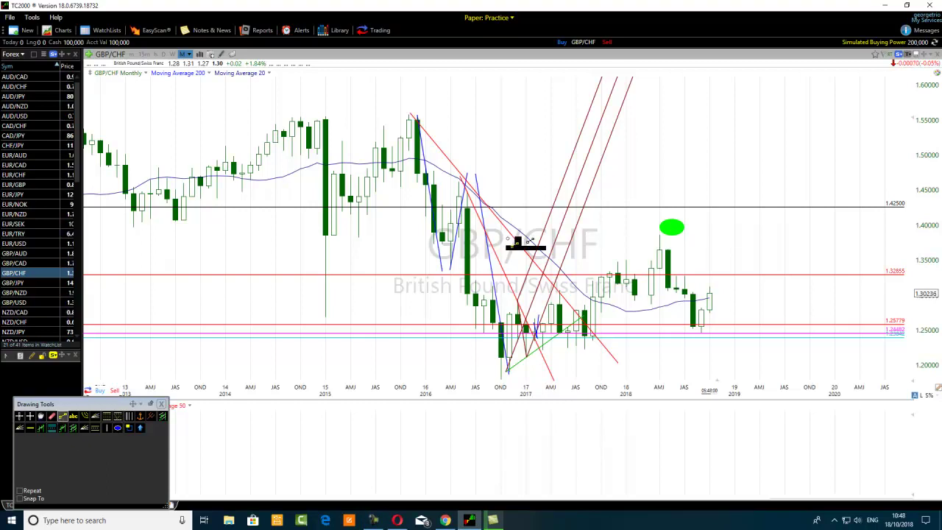
{"action": "left_click_drag", "start_coordinate": [602, 256], "coordinate": [892, 250]}
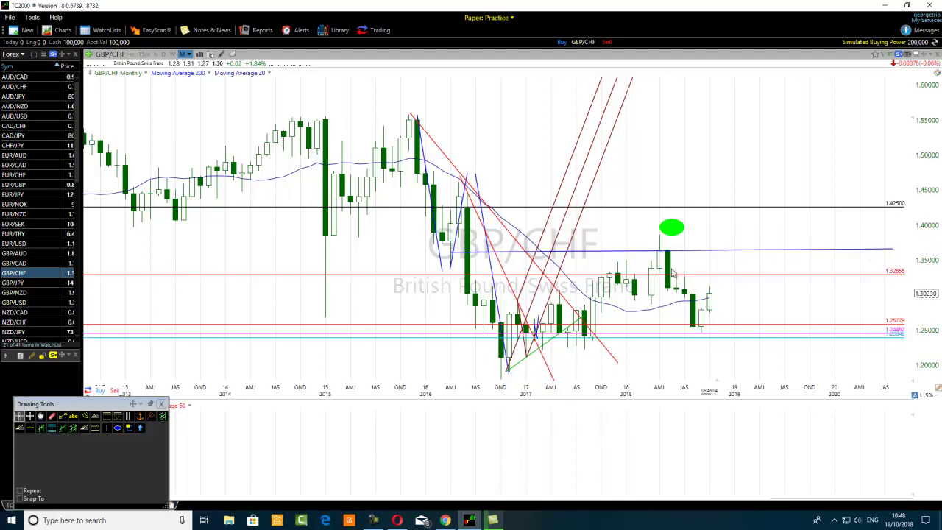
{"action": "mouse_move", "coordinate": [666, 256]}
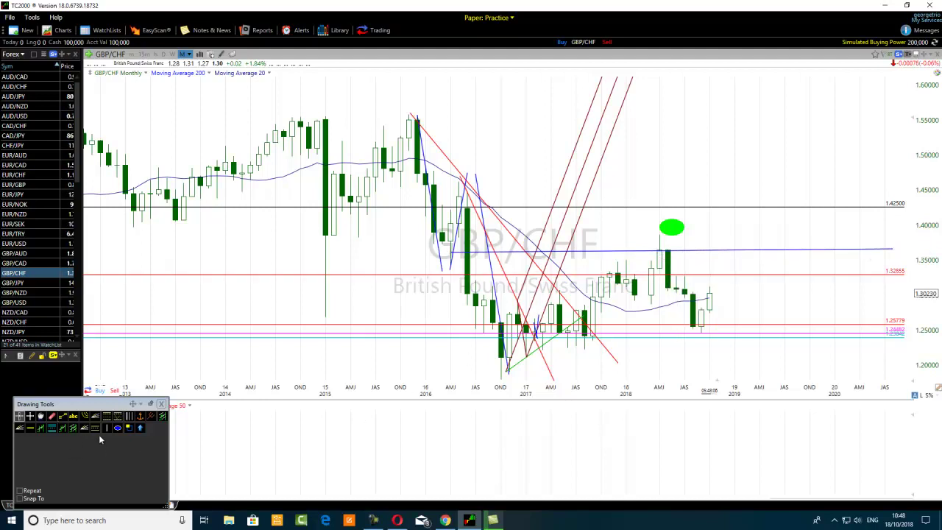
Step: Mark the 2017 lows and the late-2018 low near the 1.25 support with filled ellipses
{"action": "left_click", "coordinate": [117, 429]}
{"action": "mouse_move", "coordinate": [515, 327]}
{"action": "left_mouse_down"}
{"action": "mouse_move", "coordinate": [564, 341]}
{"action": "mouse_move", "coordinate": [566, 357]}
{"action": "left_mouse_up"}
{"action": "left_click", "coordinate": [118, 428]}
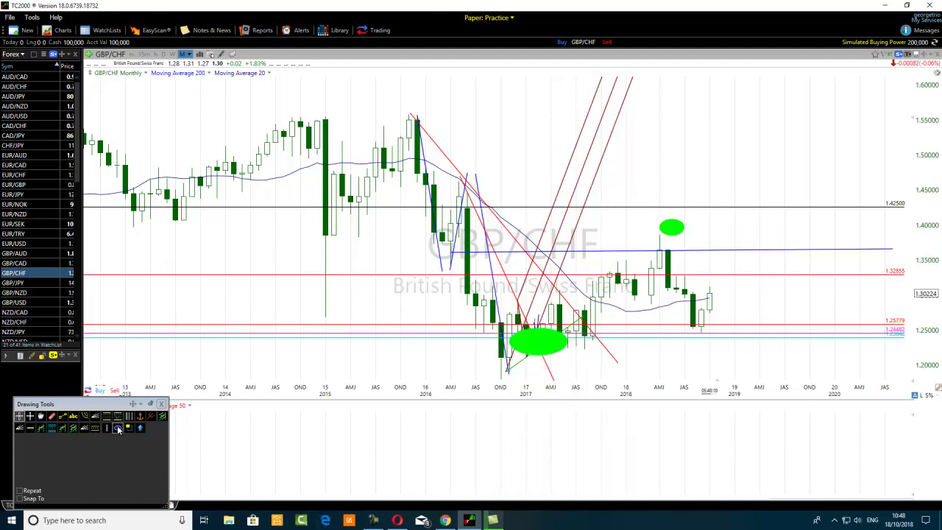
{"action": "left_click_drag", "start_coordinate": [684, 335], "coordinate": [724, 365]}
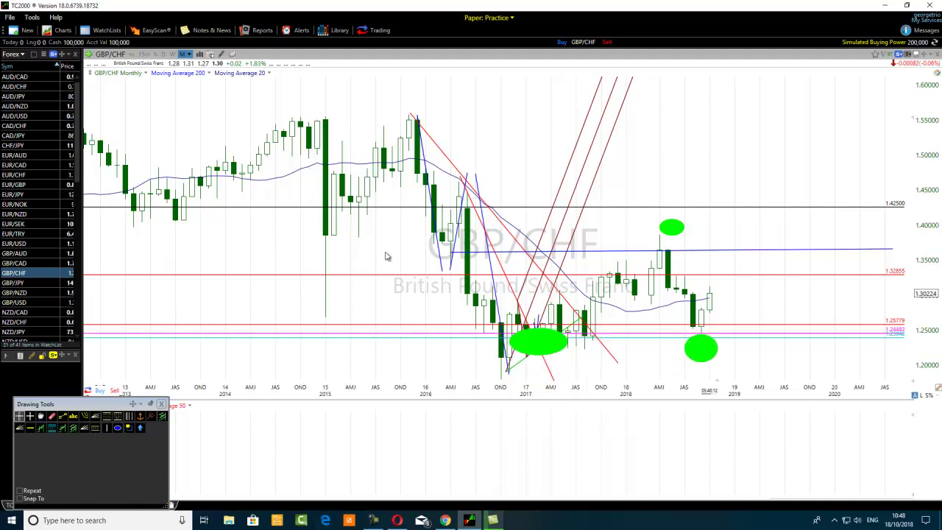
Step: Draw two large filled circles above the price action, one centred near 2016 and one near 2012
{"action": "scroll", "coordinate": [372, 309], "scroll_direction": "down", "scroll_amount": 5}
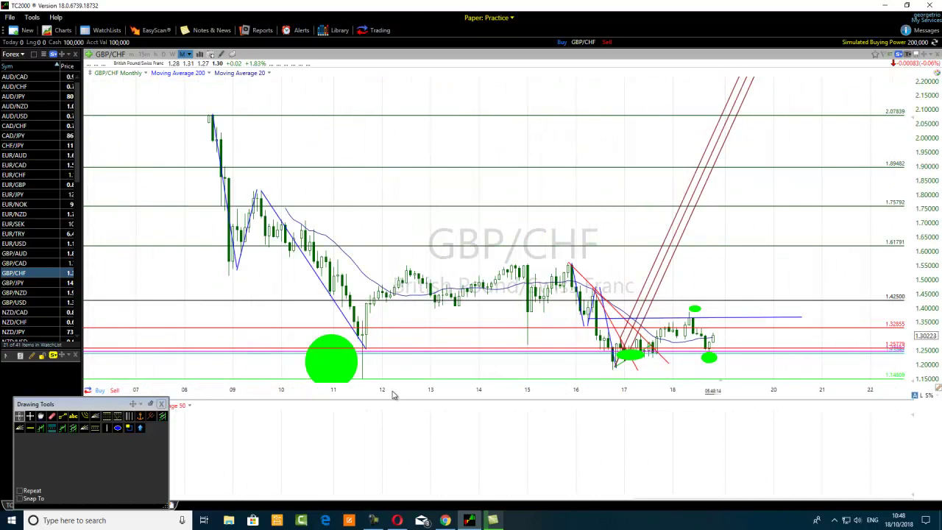
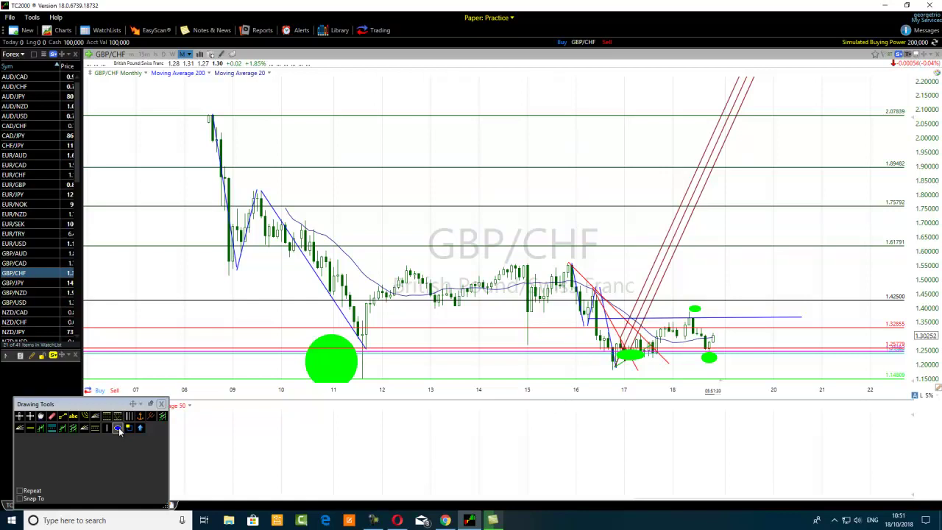
{"action": "left_click", "coordinate": [119, 429]}
{"action": "left_click_drag", "start_coordinate": [618, 132], "coordinate": [523, 234]}
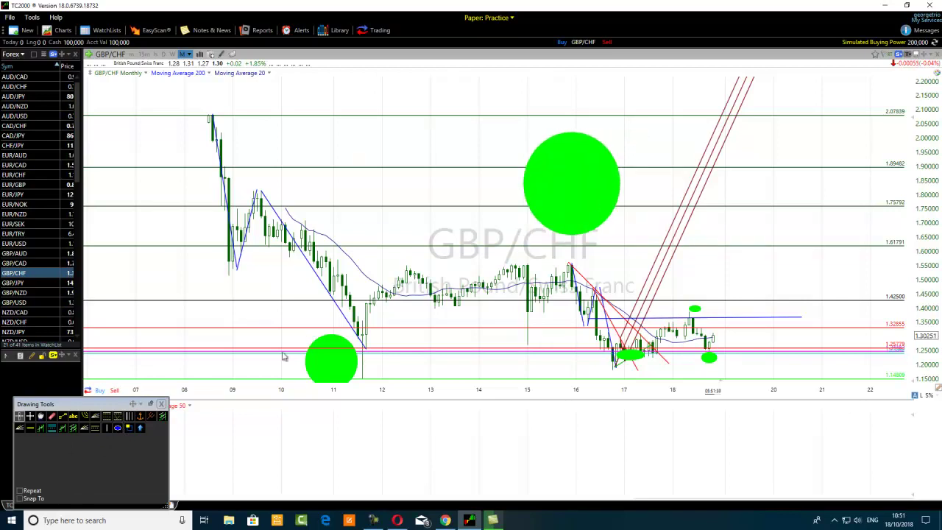
{"action": "left_click", "coordinate": [116, 430]}
{"action": "mouse_move", "coordinate": [446, 133]}
{"action": "left_mouse_down"}
{"action": "mouse_move", "coordinate": [401, 197]}
{"action": "mouse_move", "coordinate": [337, 243]}
{"action": "left_mouse_up"}
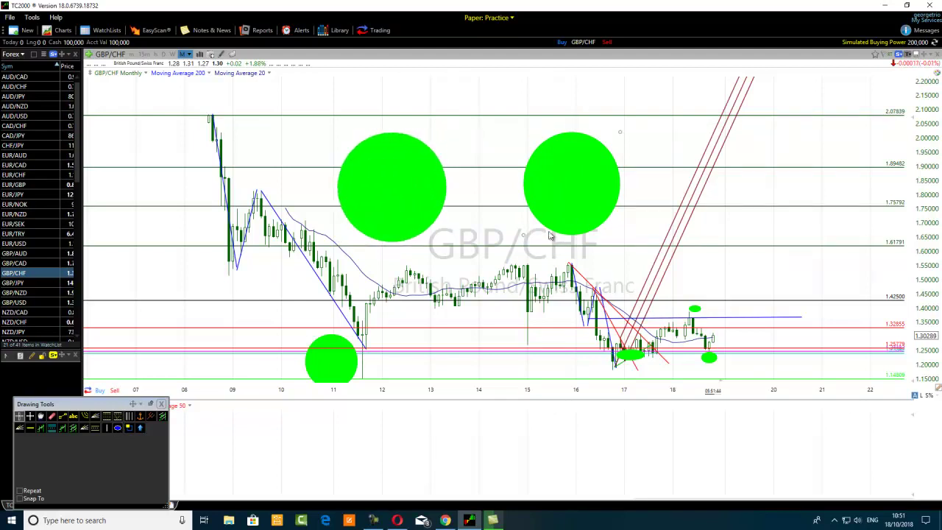
Step: Change the fill colour of the large circle above 2016 to orange
{"action": "right_click", "coordinate": [575, 189]}
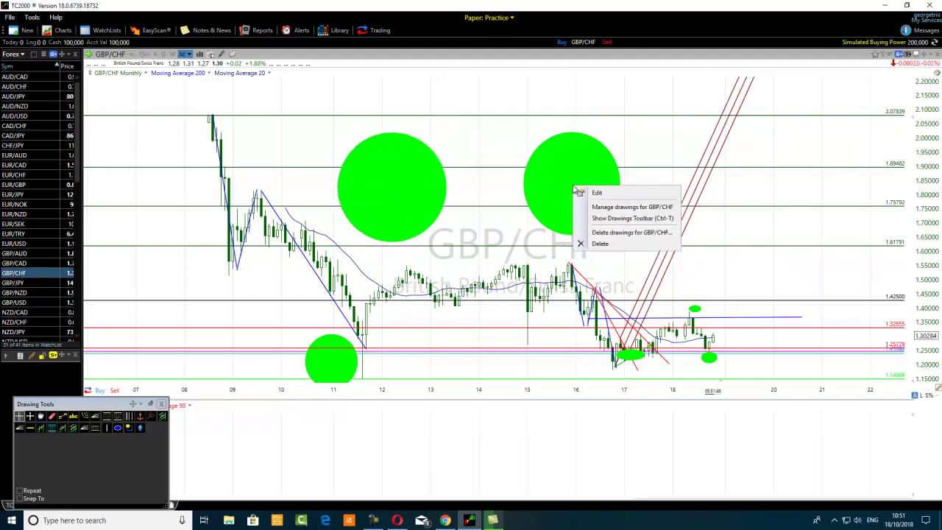
{"action": "left_click", "coordinate": [596, 192]}
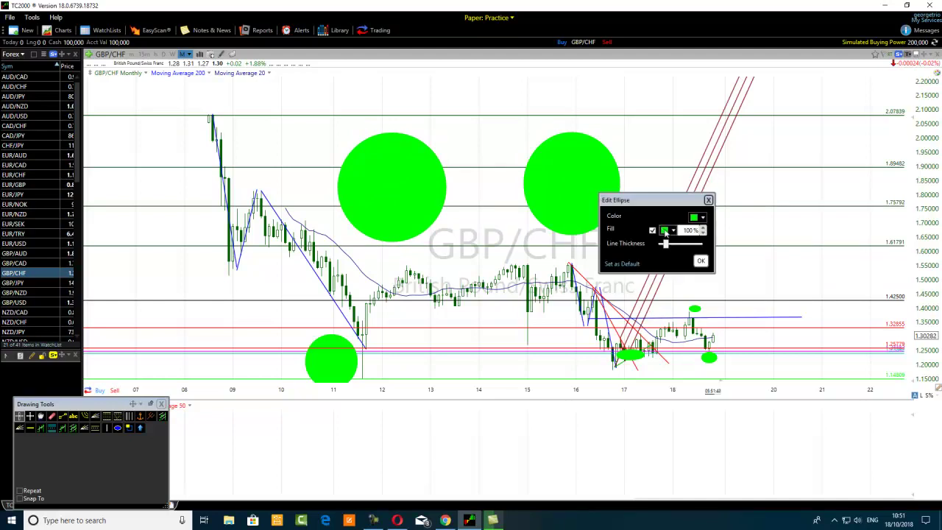
{"action": "left_click", "coordinate": [665, 231]}
{"action": "left_click", "coordinate": [692, 293]}
{"action": "left_click", "coordinate": [701, 261]}
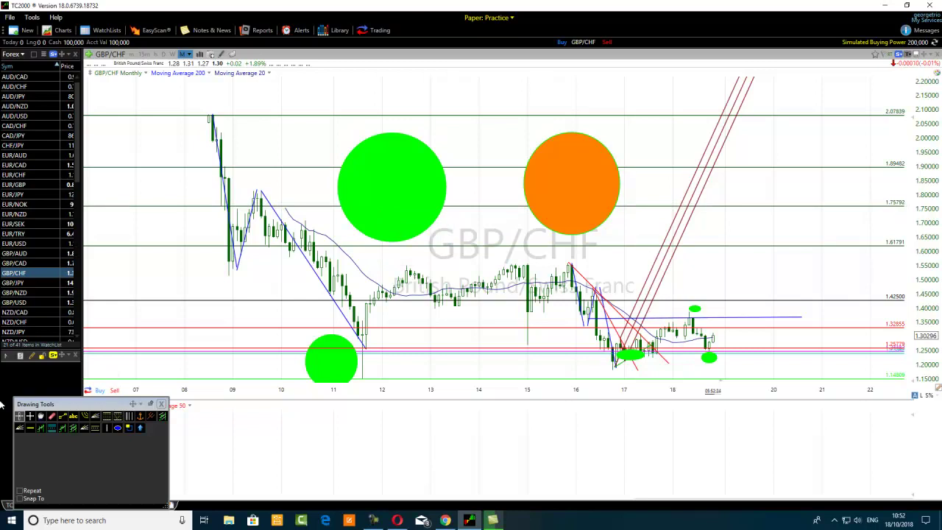
Step: Draw an arrow from trend lines pointing from the orange circle to the large green circle
{"action": "left_click", "coordinate": [62, 417]}
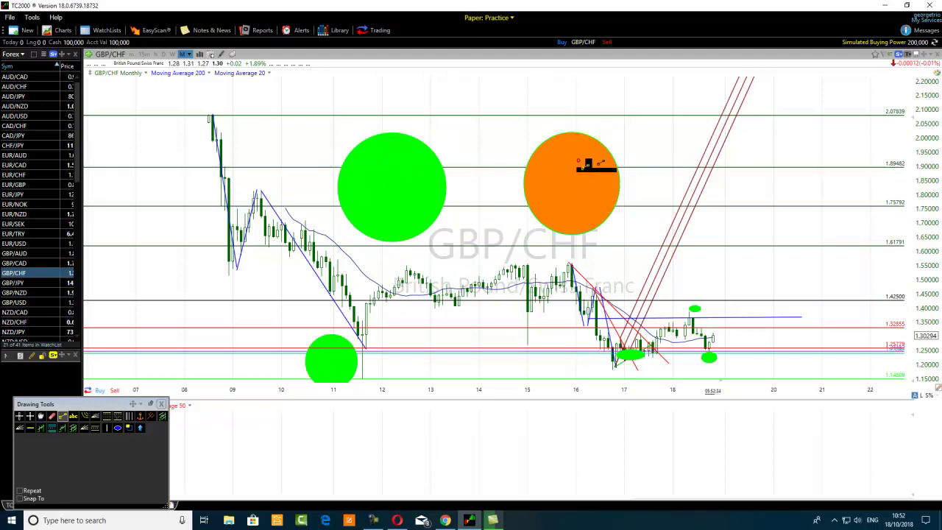
{"action": "left_click_drag", "start_coordinate": [572, 153], "coordinate": [409, 163]}
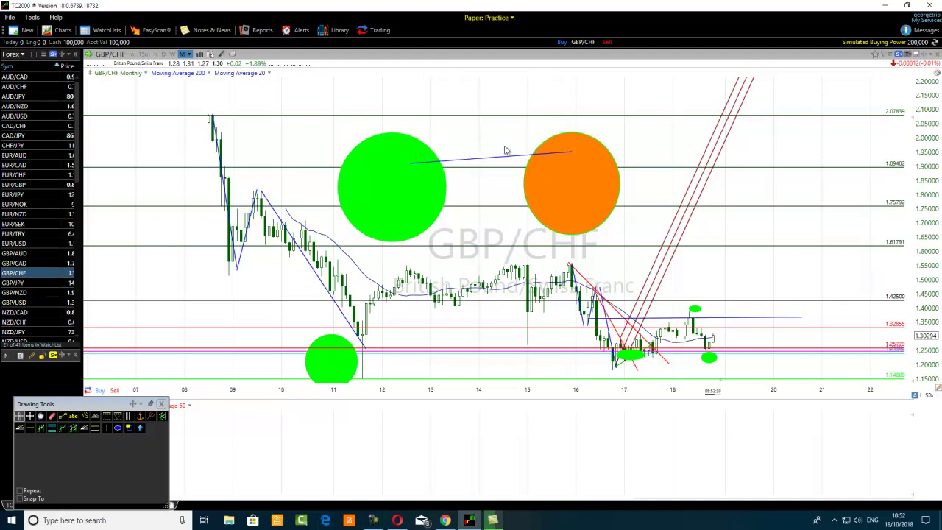
{"action": "left_click", "coordinate": [62, 416]}
{"action": "mouse_move", "coordinate": [441, 151]}
{"action": "left_mouse_down"}
{"action": "mouse_move", "coordinate": [390, 173]}
{"action": "mouse_move", "coordinate": [484, 178]}
{"action": "mouse_move", "coordinate": [445, 174]}
{"action": "left_mouse_up"}
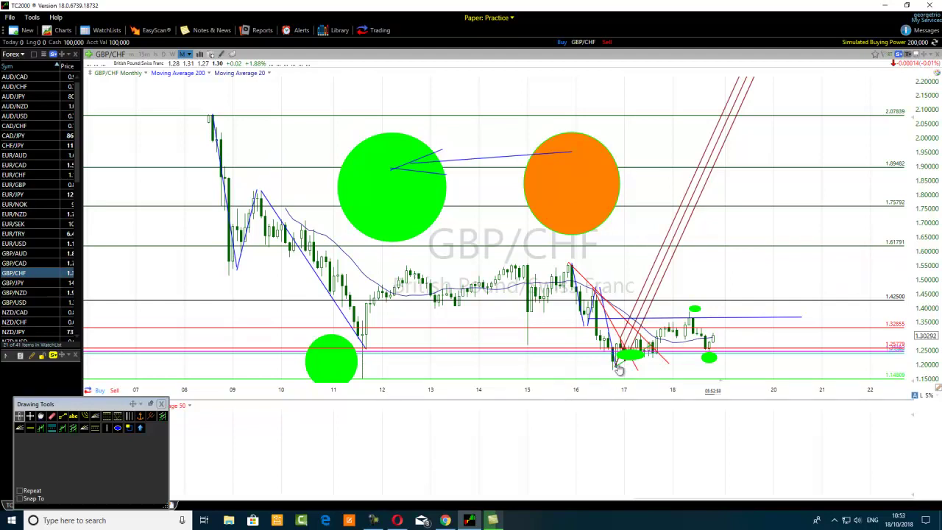
Step: Open the USD/JPY monthly chart and inspect the June 2015 candle's price data near the 2015 peak
{"action": "mouse_move", "coordinate": [709, 354]}
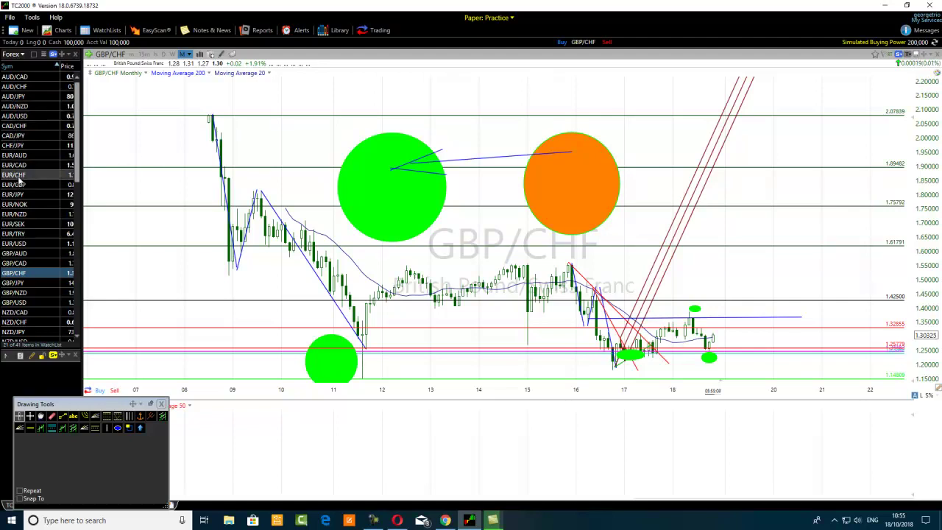
{"action": "scroll", "coordinate": [15, 177], "scroll_direction": "down", "scroll_amount": 5}
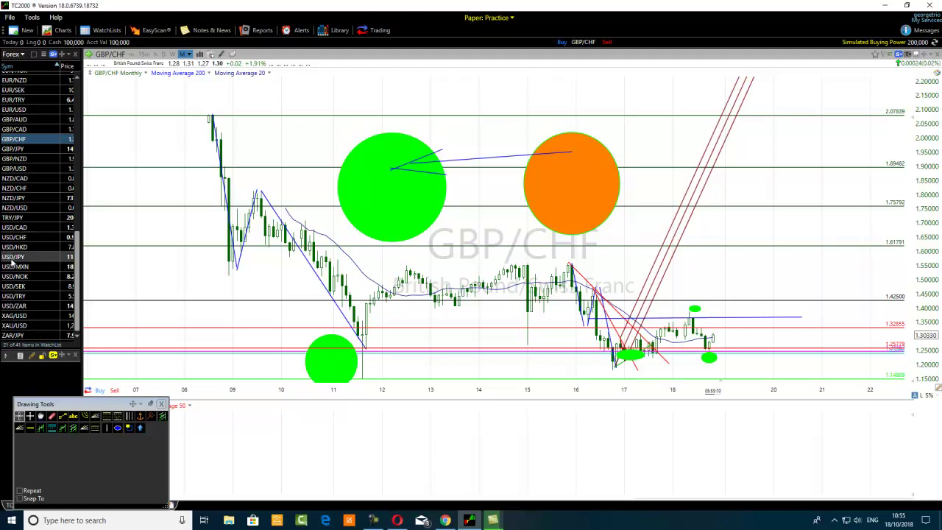
{"action": "left_click", "coordinate": [13, 258]}
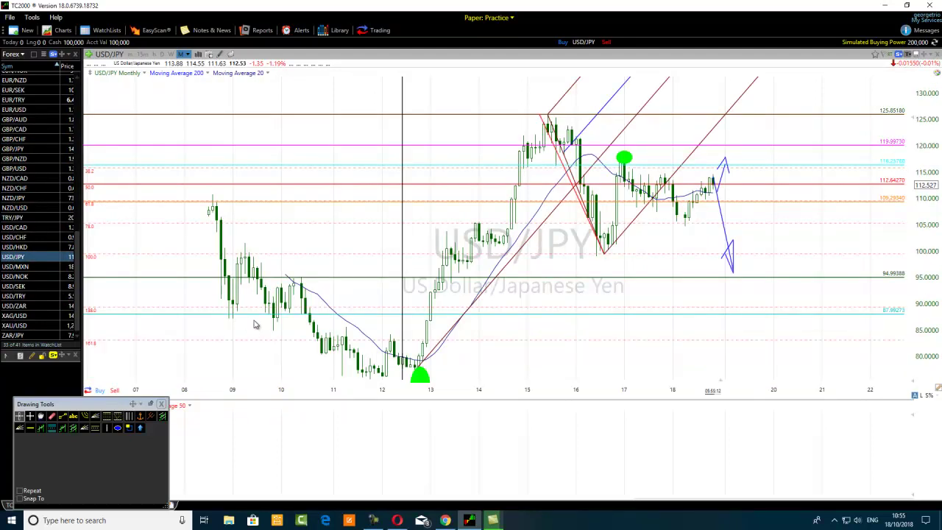
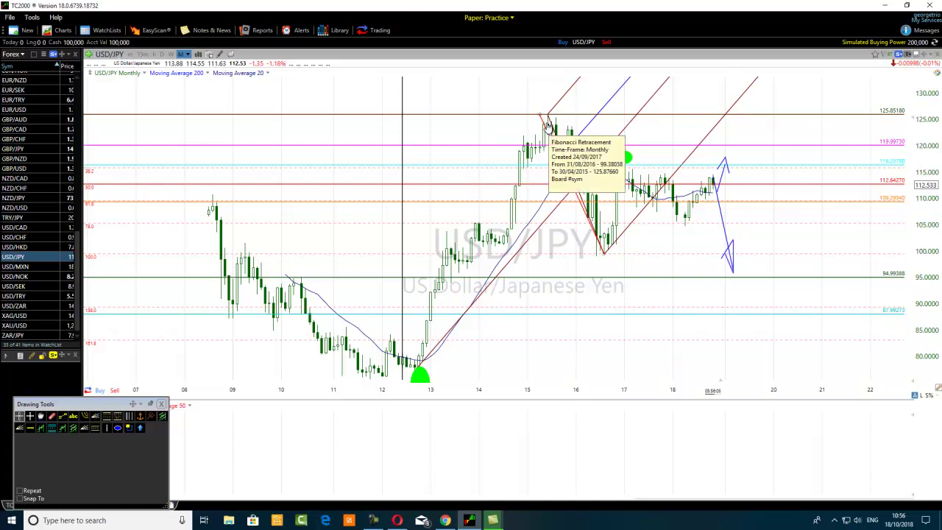
{"action": "left_click", "coordinate": [550, 160]}
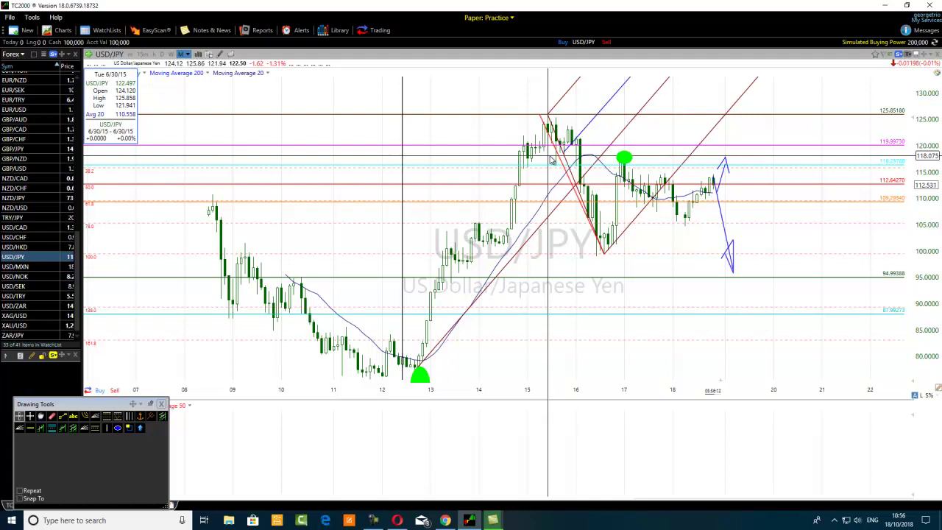
{"action": "left_click_drag", "start_coordinate": [550, 160], "coordinate": [553, 158]}
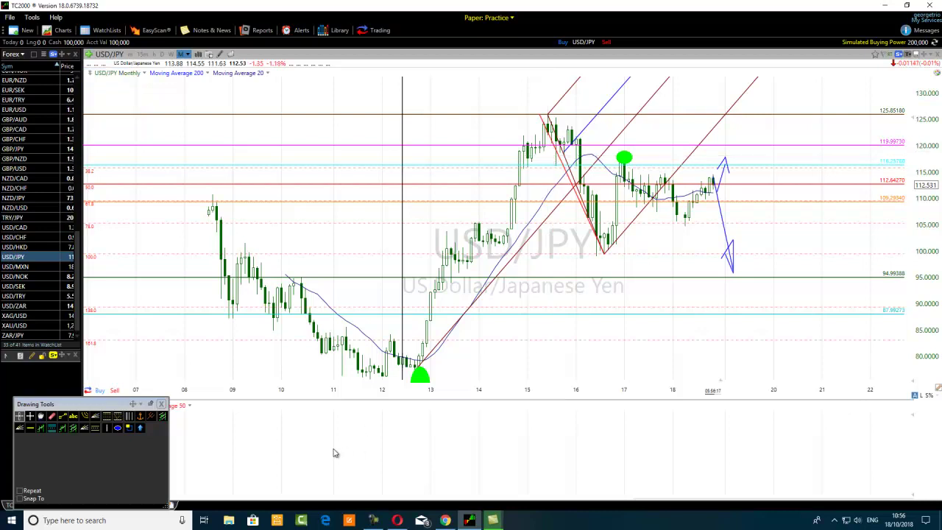
Step: Open the GBP/USD monthly chart and examine the recent 2018 price action against its drawn levels and projections
{"action": "left_click", "coordinate": [373, 522]}
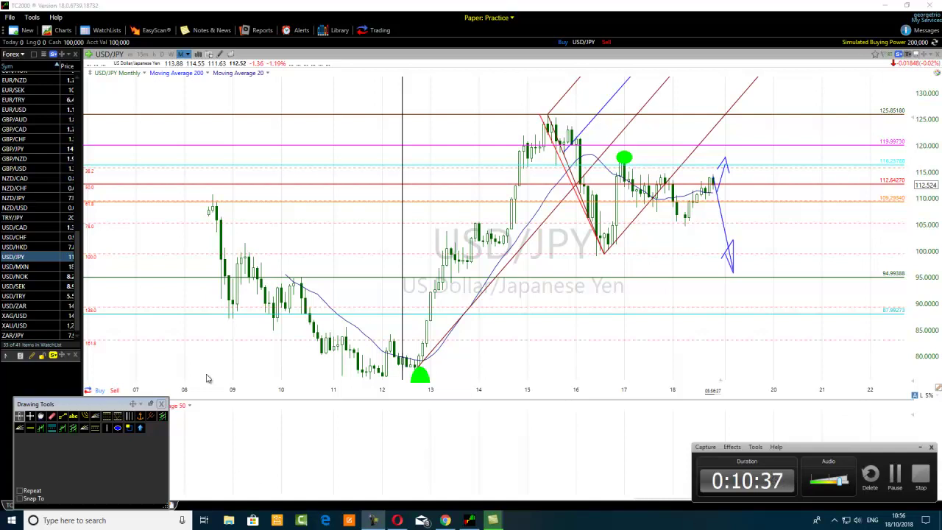
{"action": "left_click", "coordinate": [11, 169]}
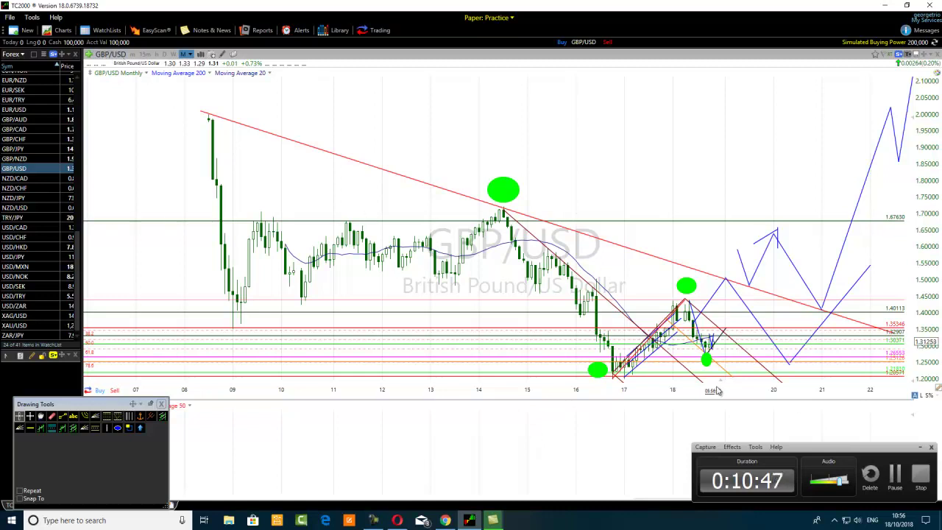
{"action": "scroll", "coordinate": [717, 390], "scroll_direction": "up", "scroll_amount": 3}
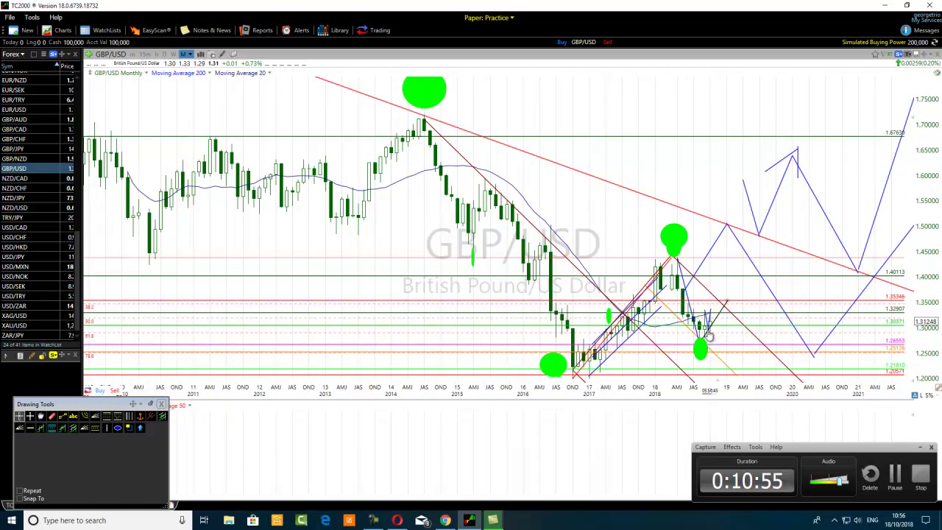
{"action": "scroll", "coordinate": [441, 257], "scroll_direction": "down", "scroll_amount": 2}
{"action": "left_click", "coordinate": [22, 169]}
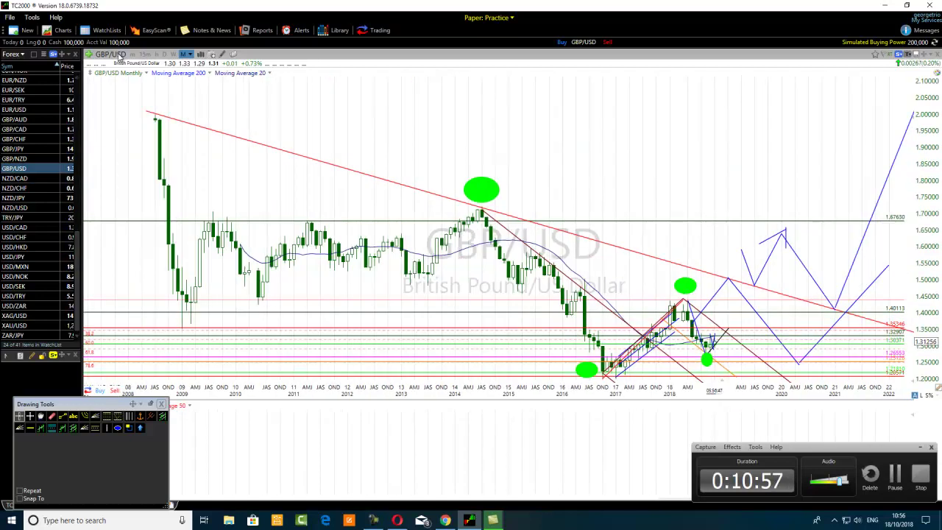